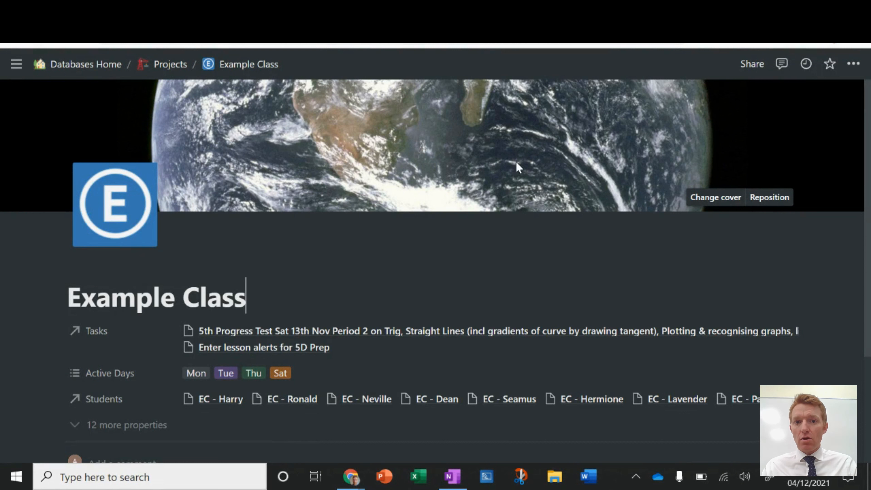
# Look through the gallery and Unsplash cover choices for the Example Class page without picking one.
pyautogui.click(712, 197)
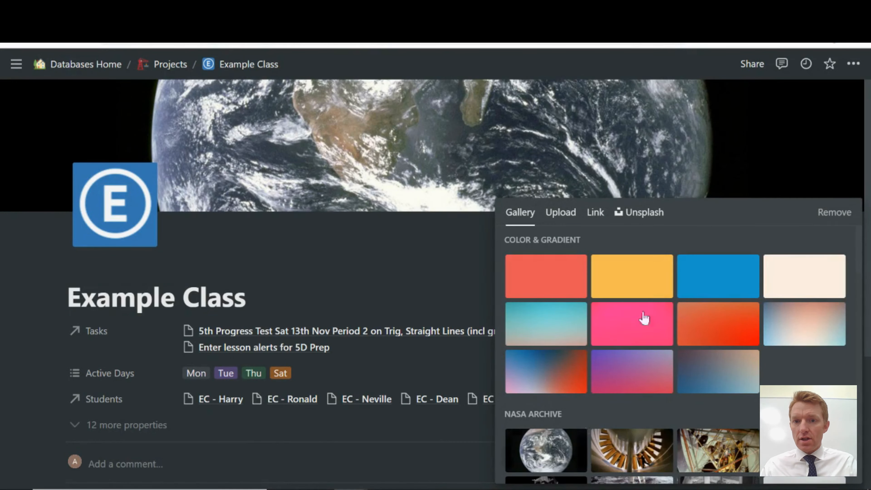
pyautogui.scroll(-10, 672, 343)
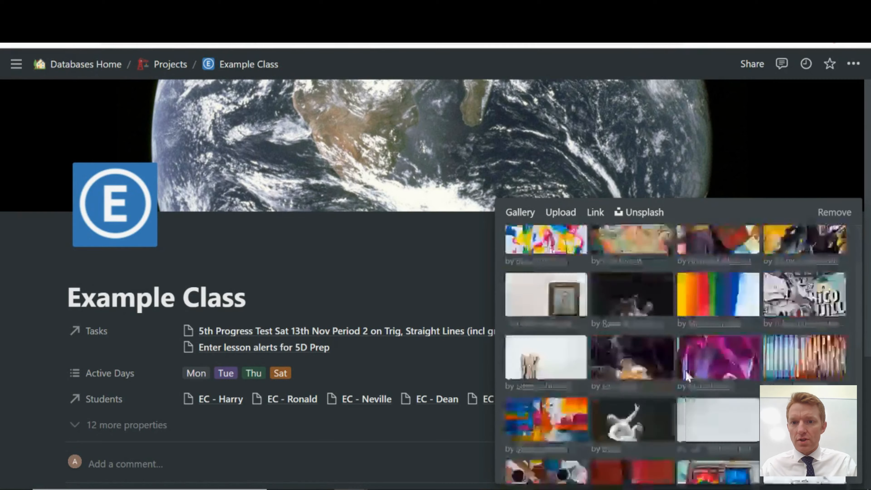
pyautogui.click(639, 212)
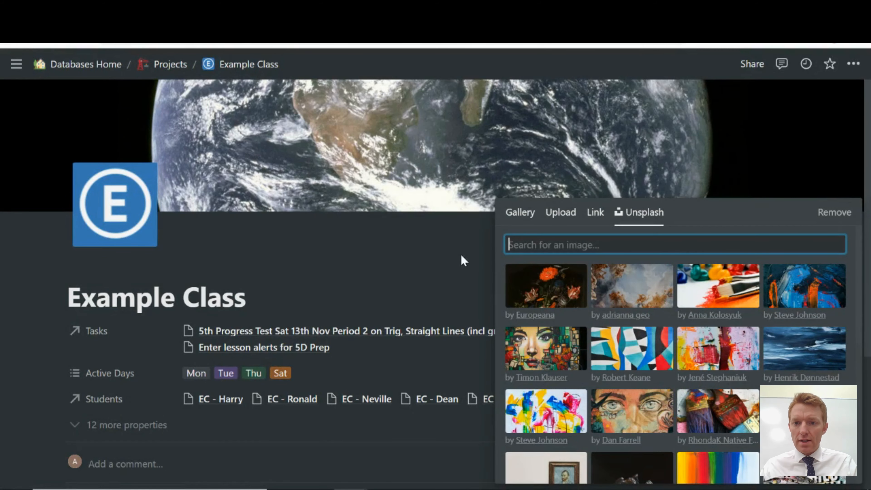
pyautogui.click(450, 260)
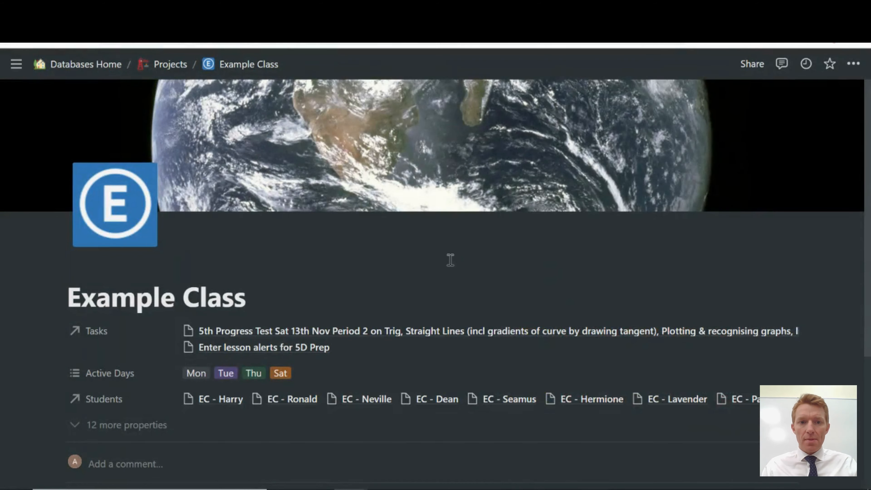
pyautogui.scroll(-3, 450, 260)
pyautogui.scroll(3, 450, 260)
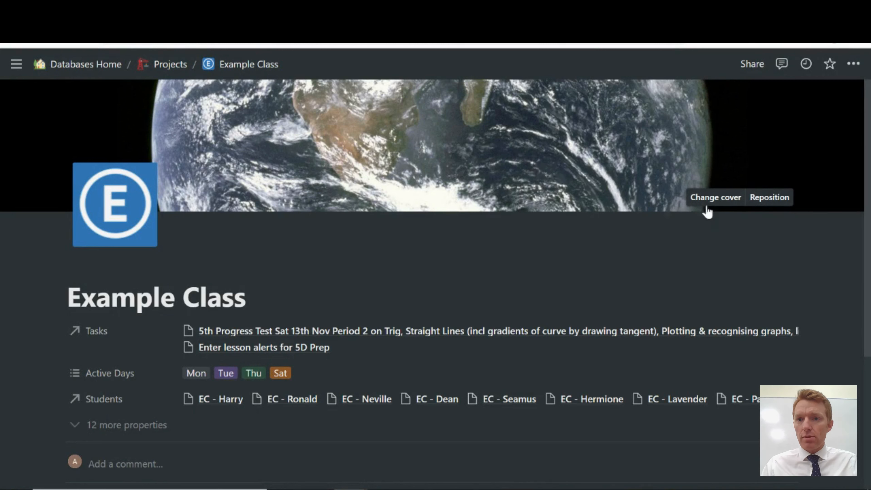
# Upload the Timetable PNG from the Downloads folder as the Example Class page's cover.
pyautogui.click(717, 200)
pyautogui.click(575, 213)
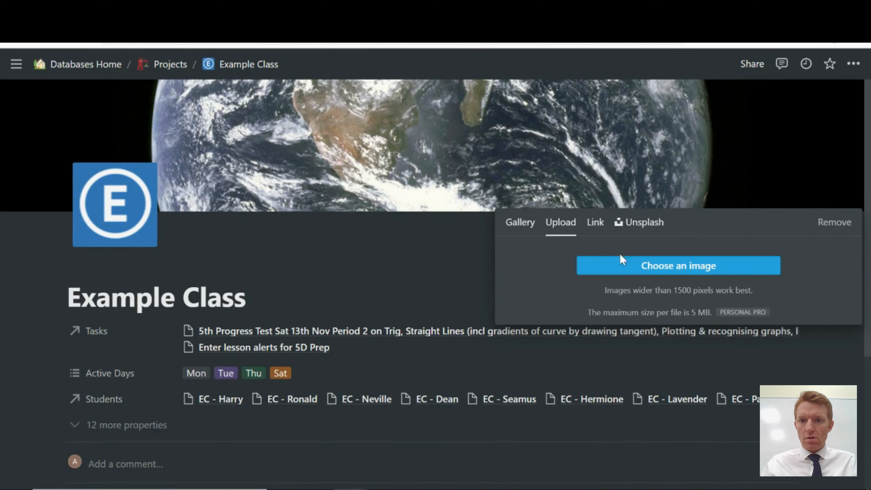
pyautogui.click(628, 265)
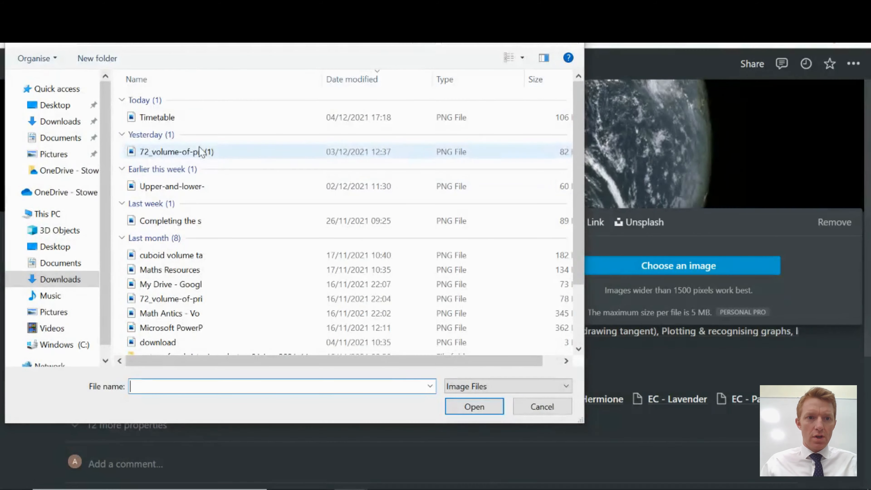
pyautogui.doubleClick(174, 116)
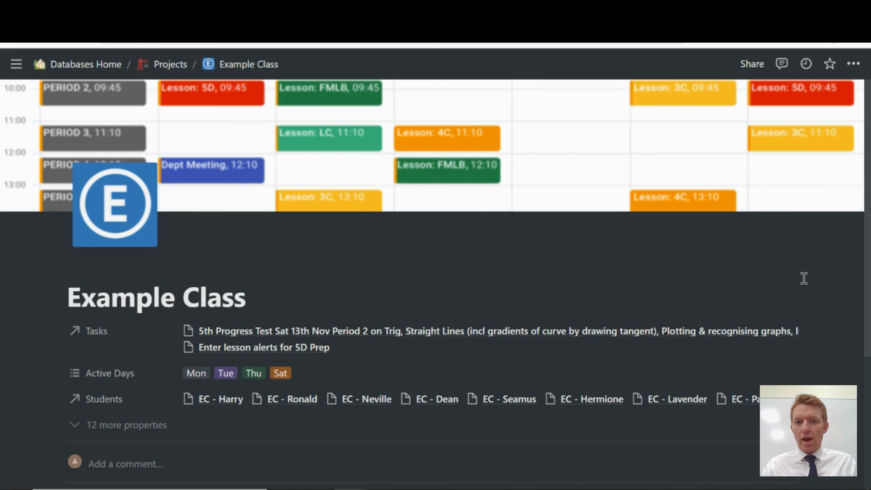
# Switch to the Notion Cover Image Planner in Google Sheets and examine the numbered grid on Copy of Sheet1.
pyautogui.moveTo(517, 152)
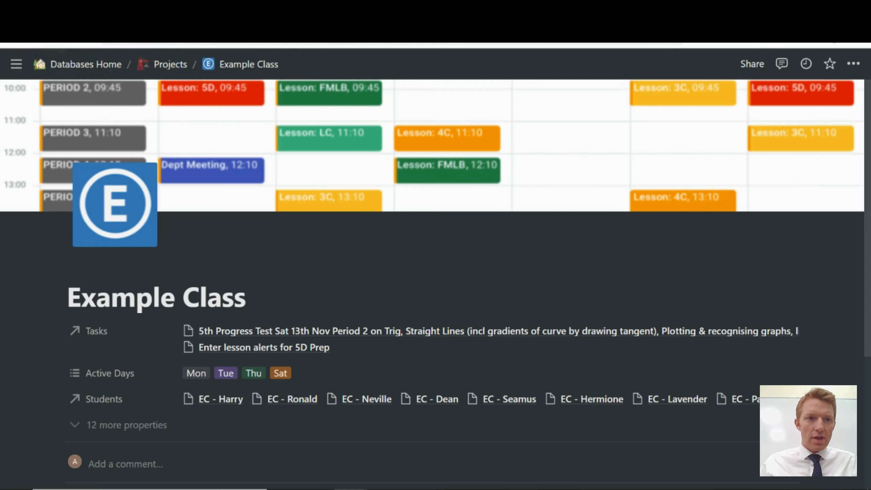
pyautogui.click(172, 11)
pyautogui.click(263, 253)
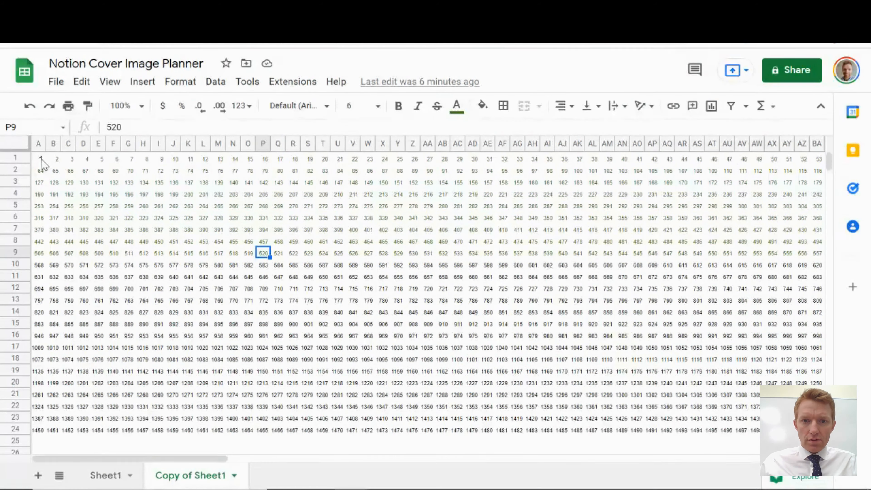
pyautogui.moveTo(41, 159); pyautogui.dragTo(742, 338)
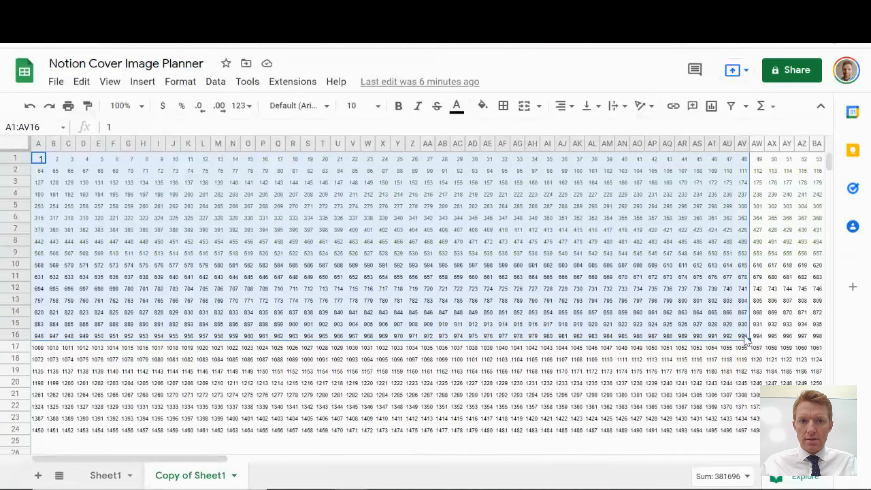
pyautogui.click(548, 277)
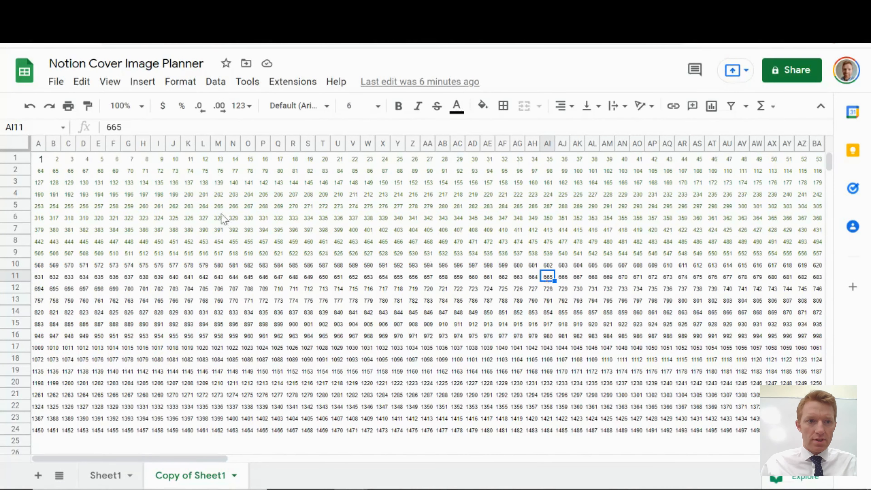
pyautogui.click(41, 159)
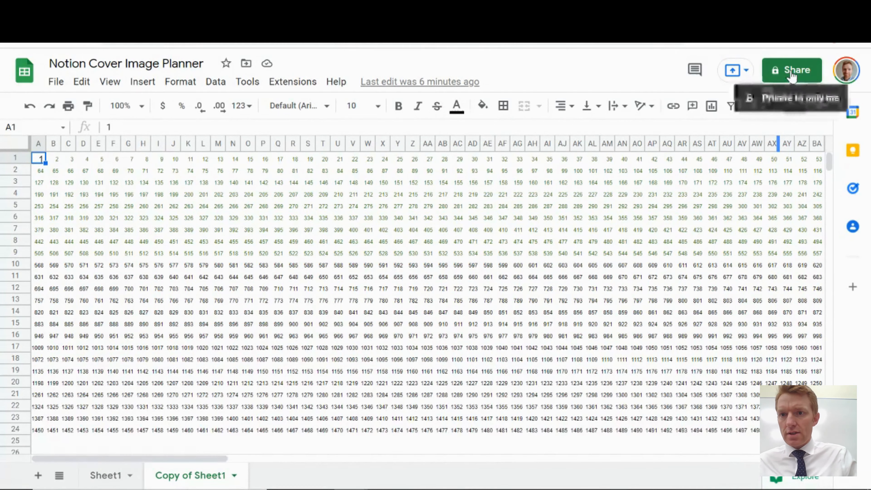
# Capture the grid from A1 to AY20 as a selected-area screenshot of about 1122 x 346 pixels and download the image.
pyautogui.click(753, 45)
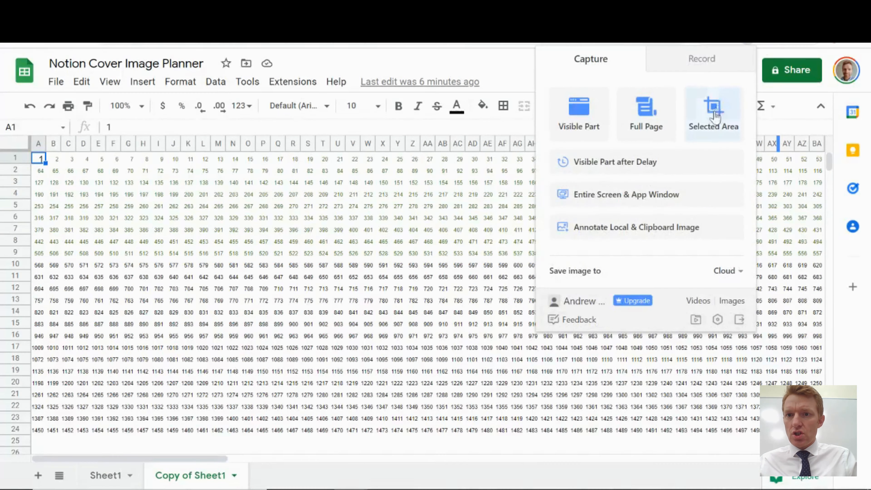
pyautogui.click(715, 118)
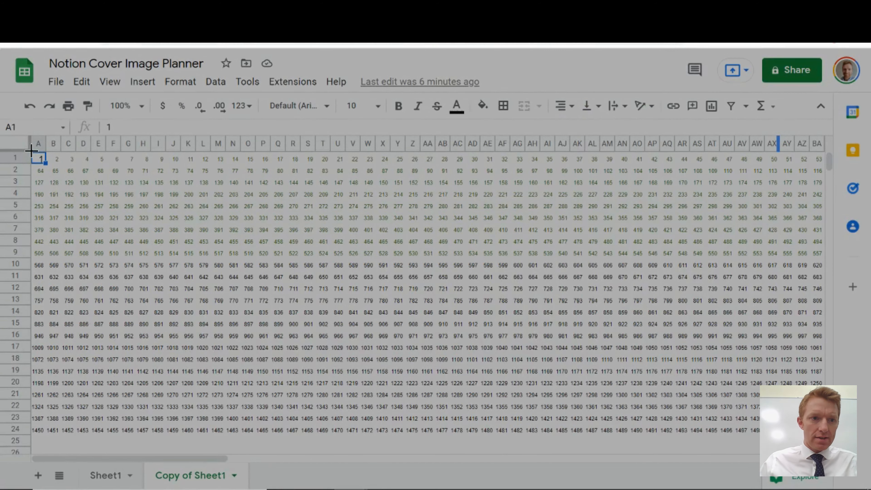
pyautogui.moveTo(32, 151)
pyautogui.mouseDown()
pyautogui.moveTo(587, 356)
pyautogui.moveTo(773, 354)
pyautogui.moveTo(727, 331)
pyautogui.moveTo(733, 325)
pyautogui.moveTo(604, 327)
pyautogui.moveTo(609, 337)
pyautogui.moveTo(778, 331)
pyautogui.moveTo(796, 386)
pyautogui.mouseUp()
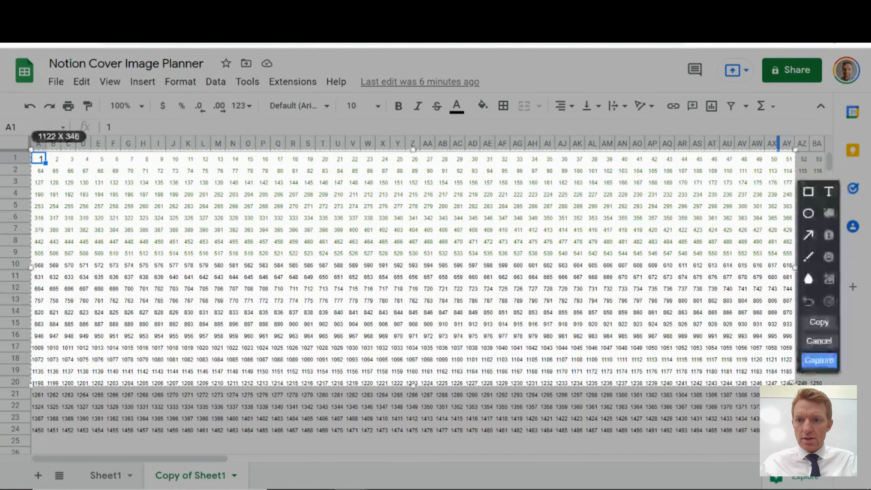
pyautogui.click(819, 360)
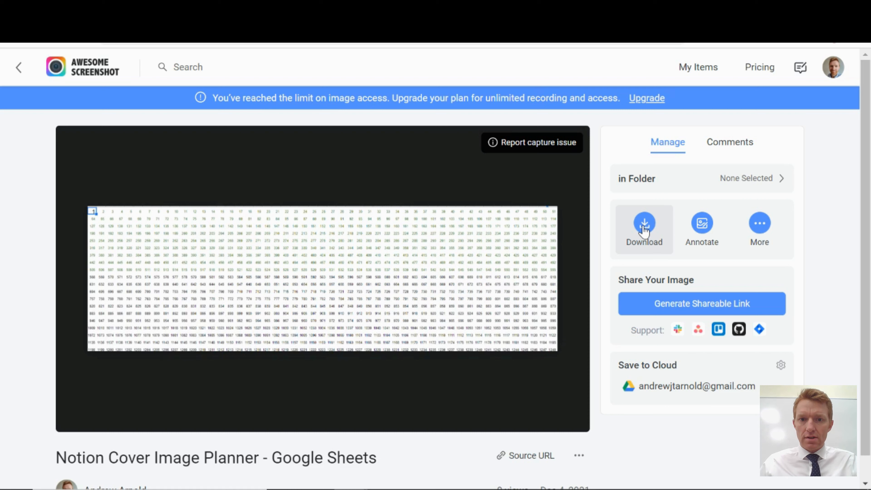
pyautogui.click(645, 224)
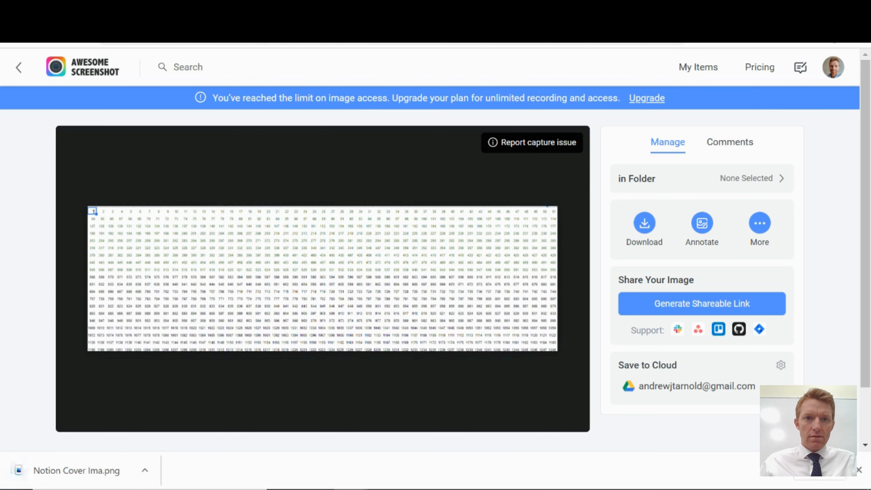
# Switch back to the Example Class page in Notion and upload the Notion Cover Ima PNG as its cover.
pyautogui.click(248, 8)
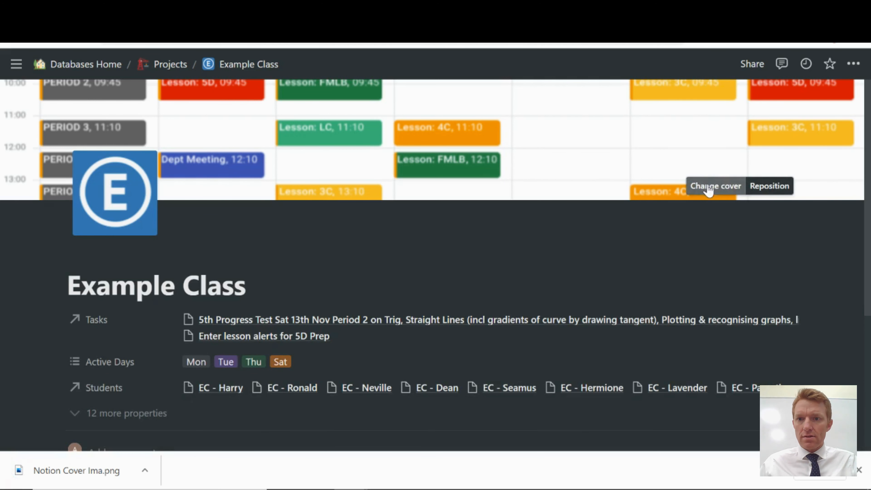
pyautogui.click(704, 187)
pyautogui.click(561, 173)
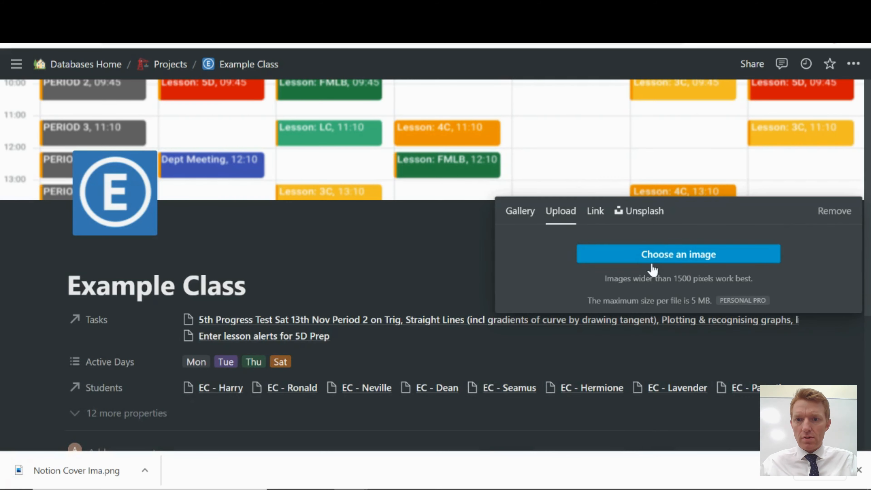
pyautogui.click(662, 254)
pyautogui.doubleClick(208, 117)
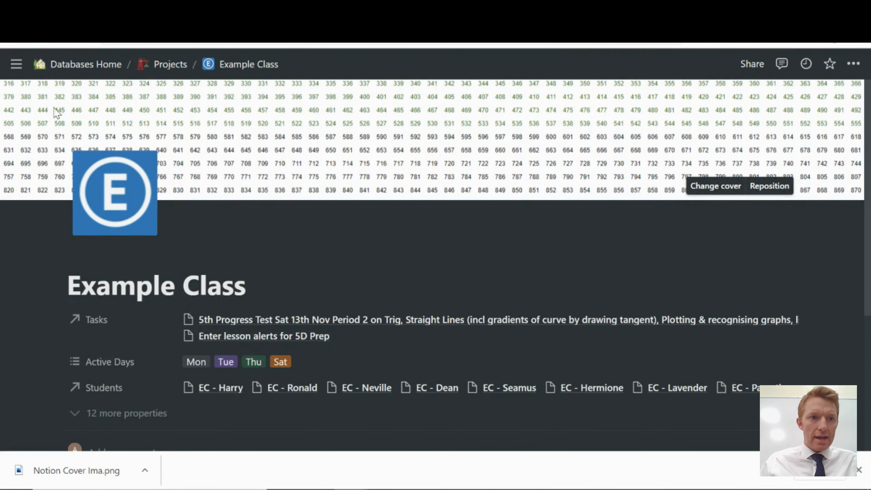
# Dismiss the download bar and examine which grid numbers sit at the corners of the visible cover area.
pyautogui.moveTo(11, 91)
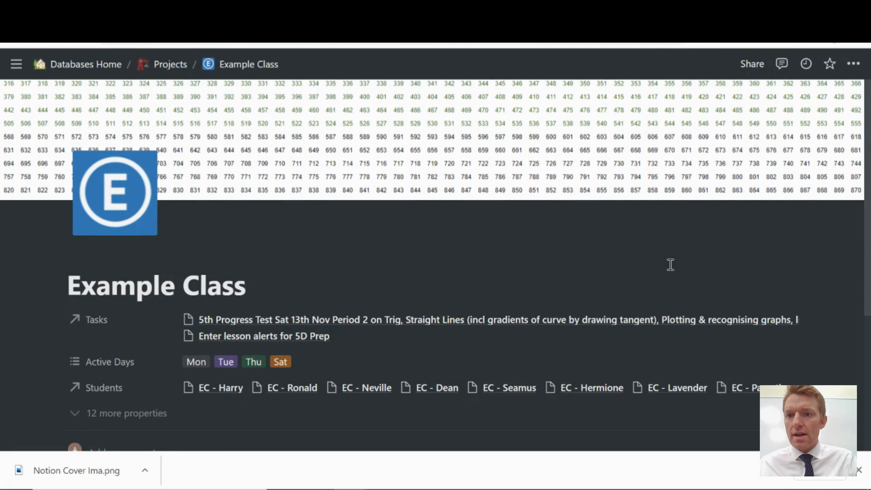
pyautogui.click(860, 471)
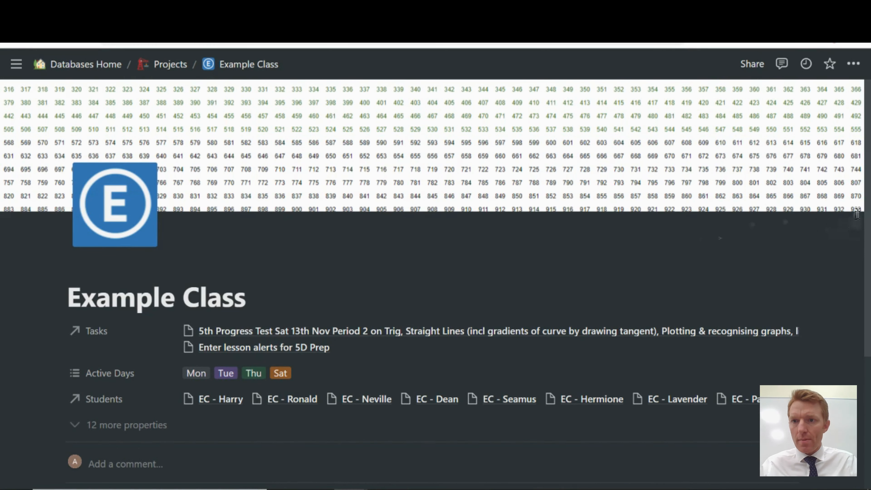
pyautogui.scroll(-3, 724, 266)
pyautogui.scroll(3, 724, 267)
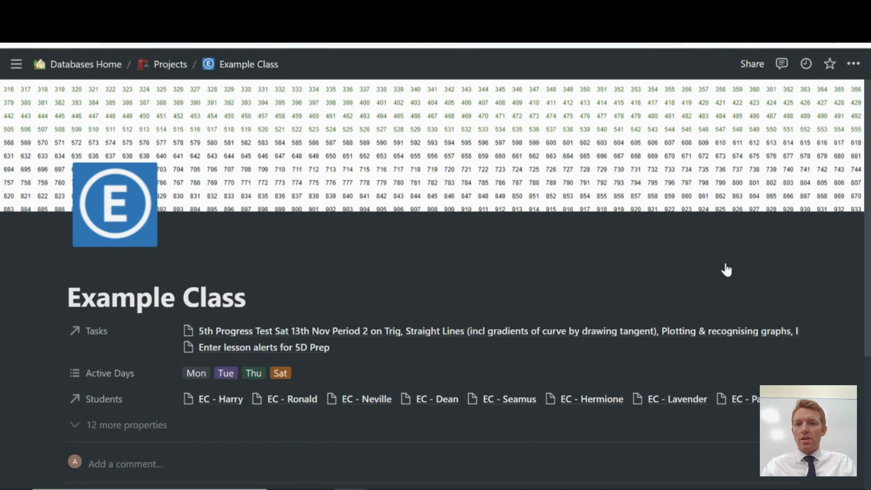
pyautogui.moveTo(860, 207)
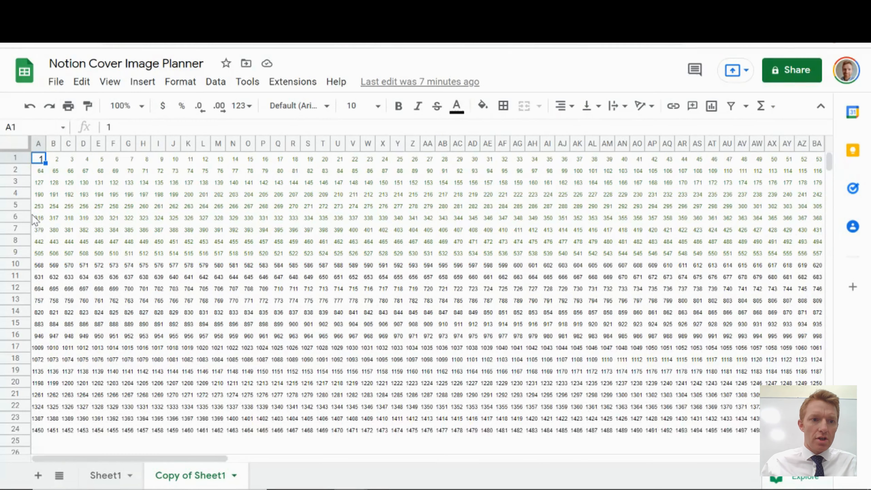
# Make cell A6 in the planner sheet bold and fill it red to mark the visible area's first corner.
pyautogui.click(40, 218)
pyautogui.click(398, 106)
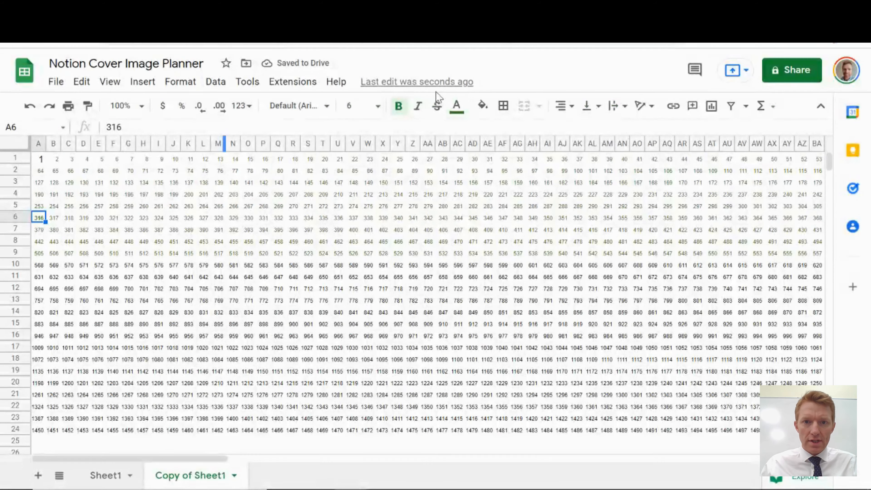
pyautogui.click(484, 106)
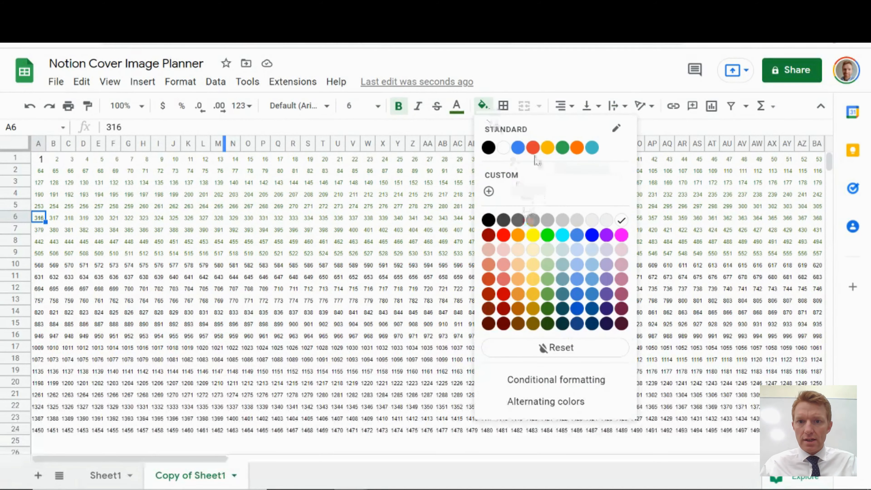
pyautogui.click(534, 149)
pyautogui.click(488, 336)
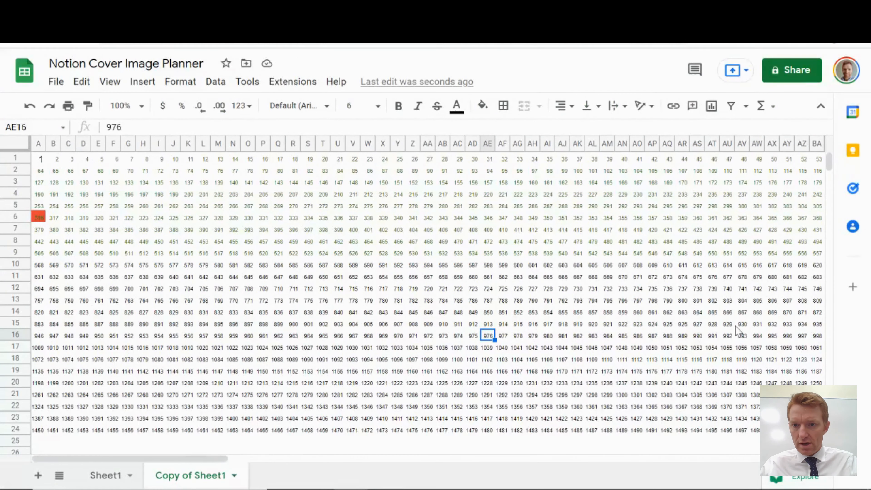
# Fill cell AY15 with the same red to mark the opposite corner of the visible cover area.
pyautogui.click(788, 324)
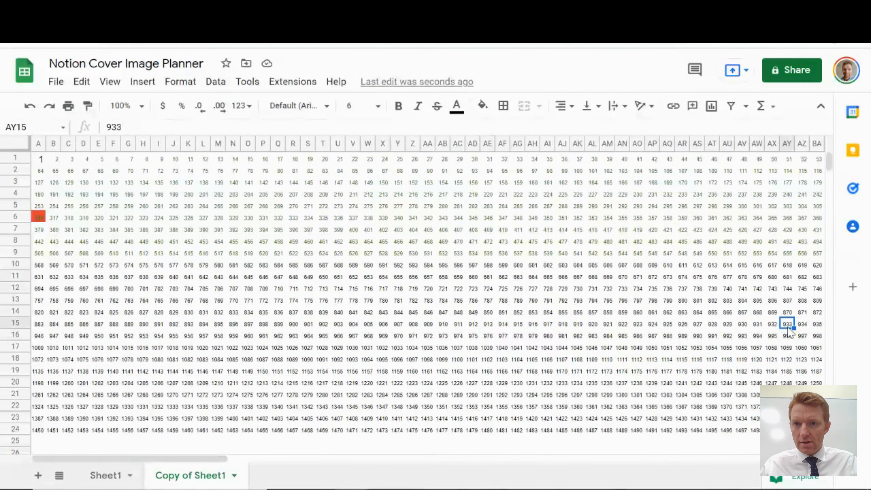
pyautogui.click(483, 106)
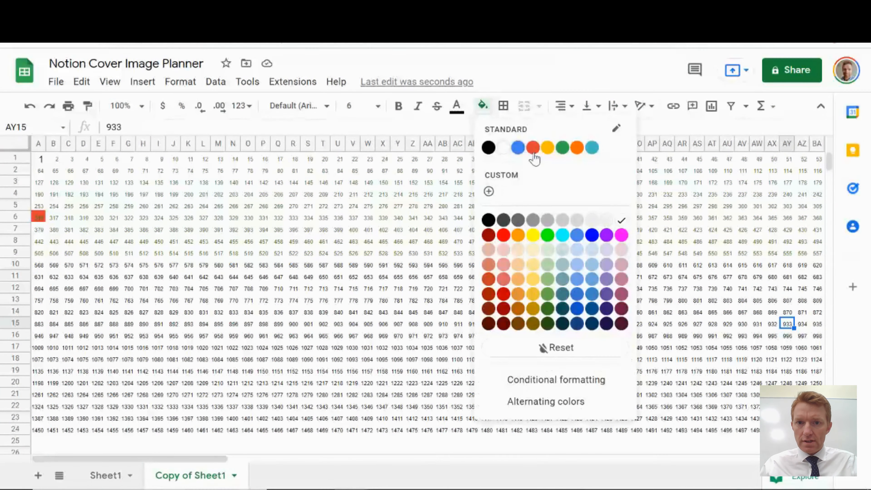
pyautogui.click(533, 147)
pyautogui.click(473, 313)
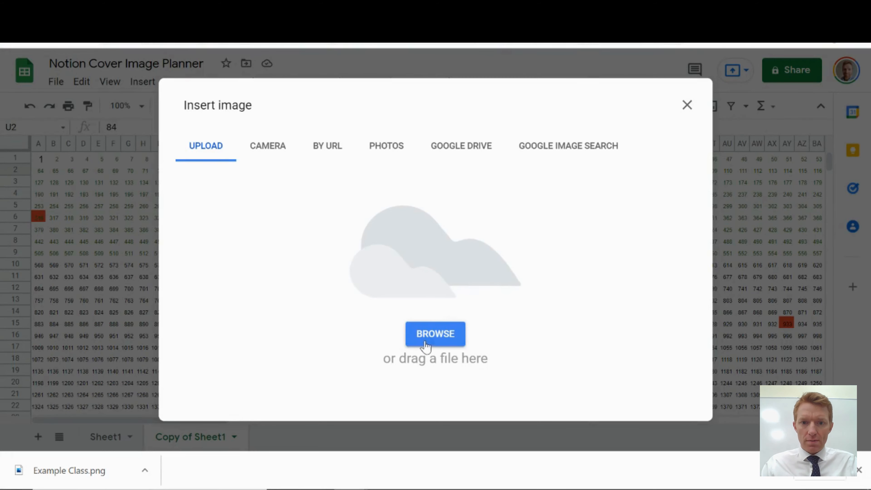
# Insert the Example Class PNG from the Downloads folder over the grid and select the image.
pyautogui.click(435, 333)
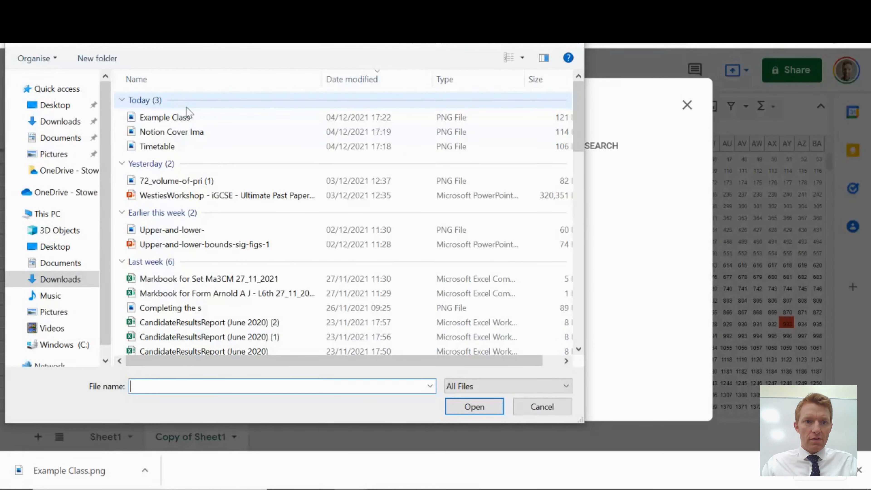
pyautogui.doubleClick(187, 121)
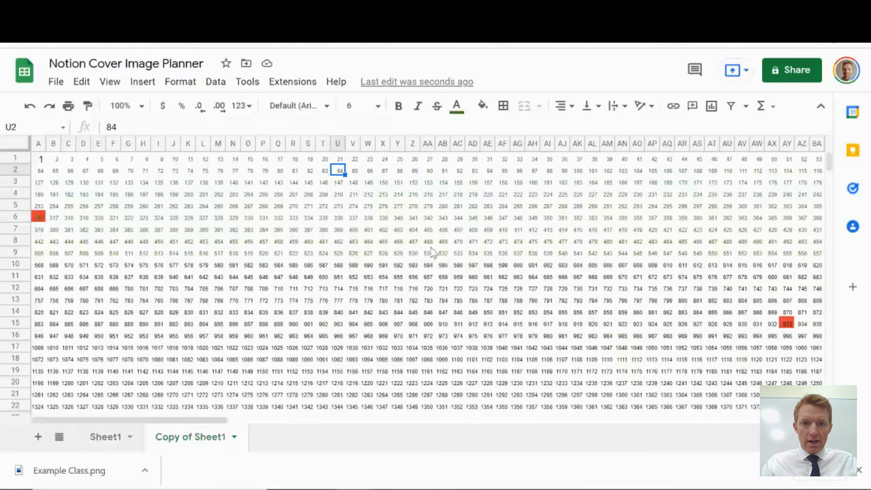
pyautogui.click(614, 268)
# Scale the timetable image down and move it so it fits between rows 6 and 15, roughly midway between the red cells.
pyautogui.moveTo(671, 280); pyautogui.dragTo(412, 281)
pyautogui.moveTo(718, 359); pyautogui.dragTo(507, 298)
pyautogui.moveTo(340, 258); pyautogui.dragTo(431, 292)
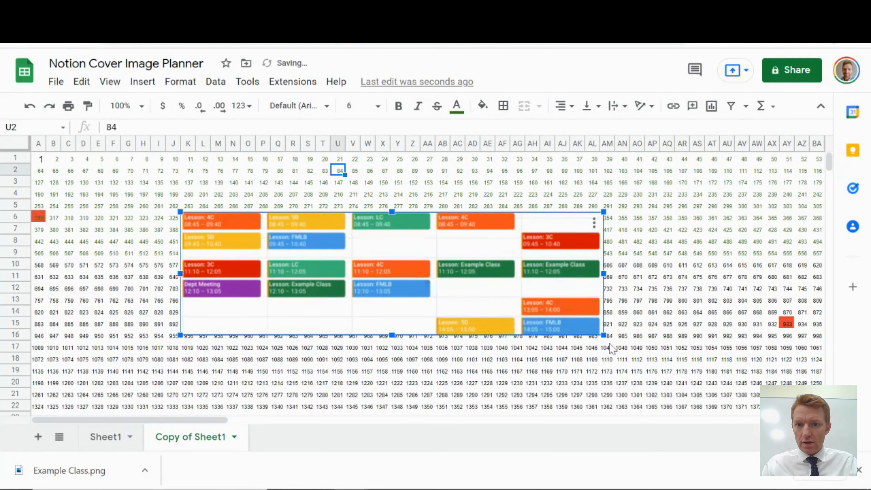
pyautogui.moveTo(603, 335); pyautogui.dragTo(544, 318)
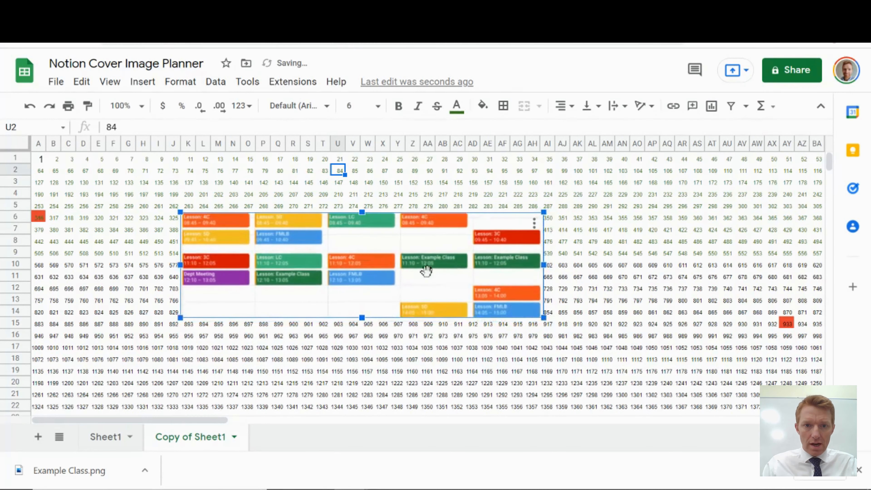
pyautogui.moveTo(403, 260); pyautogui.dragTo(435, 268)
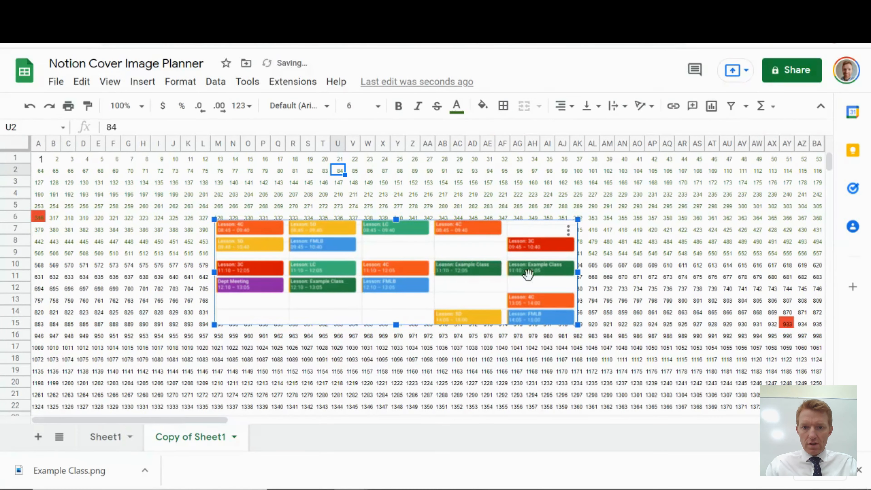
# Check the visible width across A6:AY6 and fill cell Z1 red to mark its middle column.
pyautogui.click(39, 218)
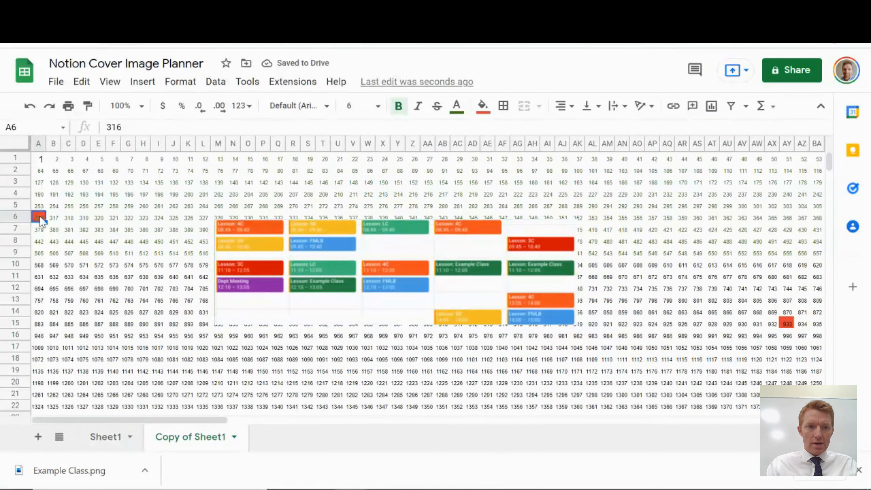
pyautogui.moveTo(39, 219); pyautogui.dragTo(790, 217)
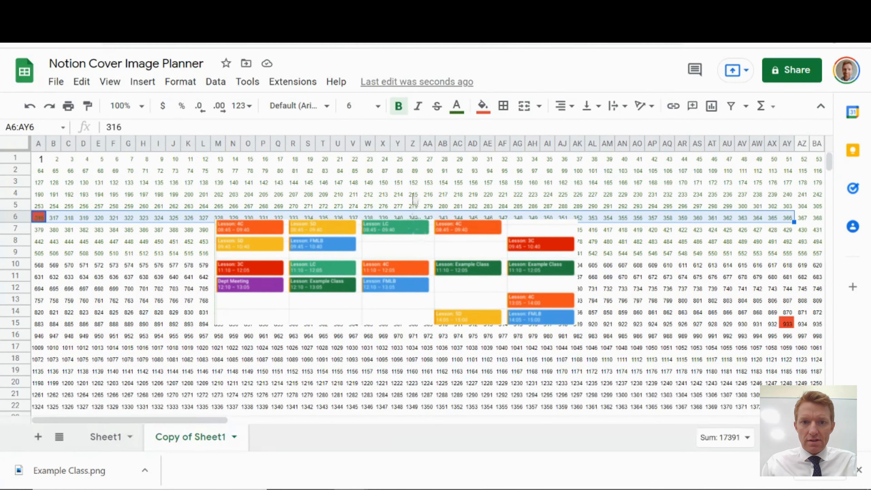
pyautogui.click(413, 158)
pyautogui.click(484, 106)
pyautogui.click(530, 276)
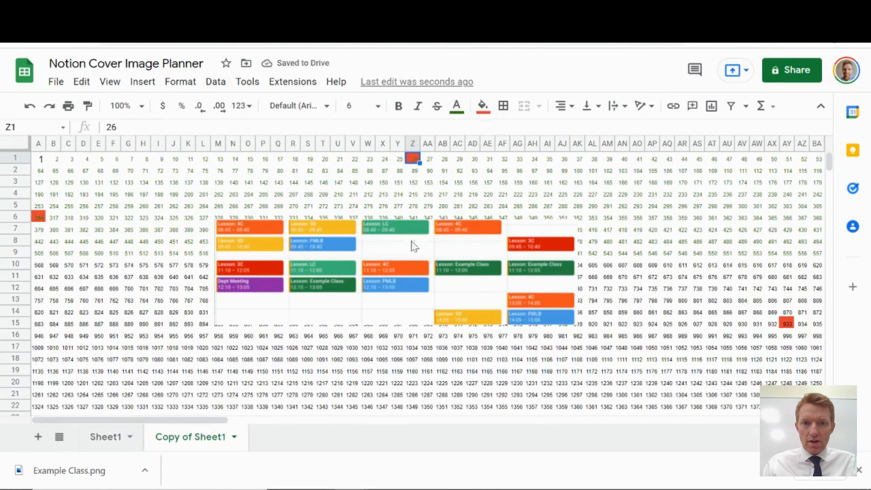
# Move the timetable image sideways so it is centred under the red marker in column Z, and deselect it.
pyautogui.click(408, 254)
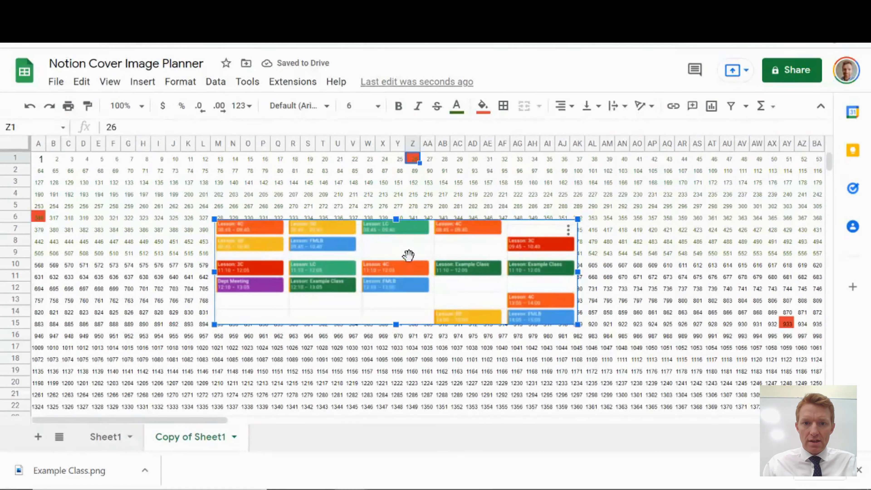
pyautogui.moveTo(409, 261); pyautogui.dragTo(428, 263)
pyautogui.click(173, 253)
# Fill the range A6:AY15 green and set its text to the same green so the numbers blend into the background.
pyautogui.moveTo(39, 217); pyautogui.dragTo(789, 330)
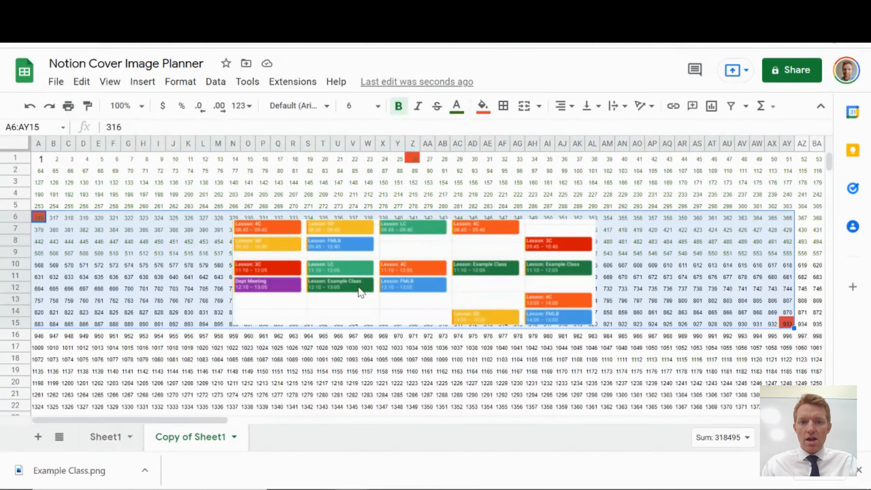
pyautogui.click(483, 107)
pyautogui.click(562, 147)
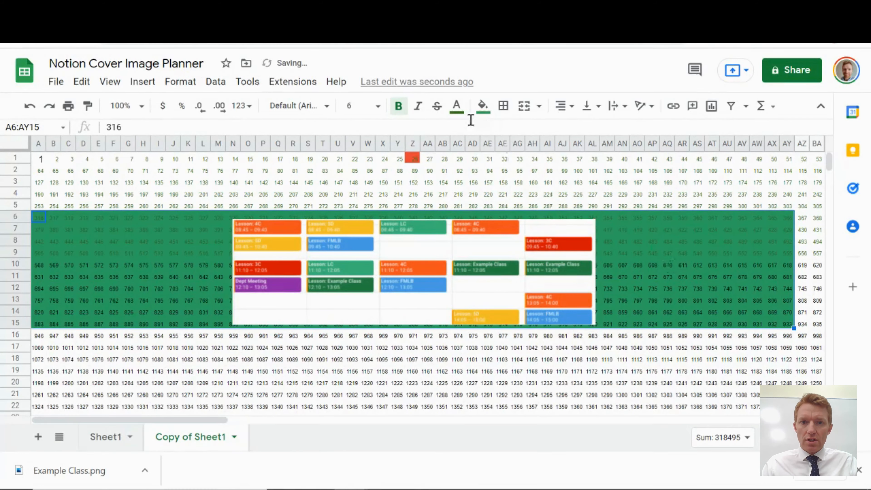
pyautogui.click(457, 111)
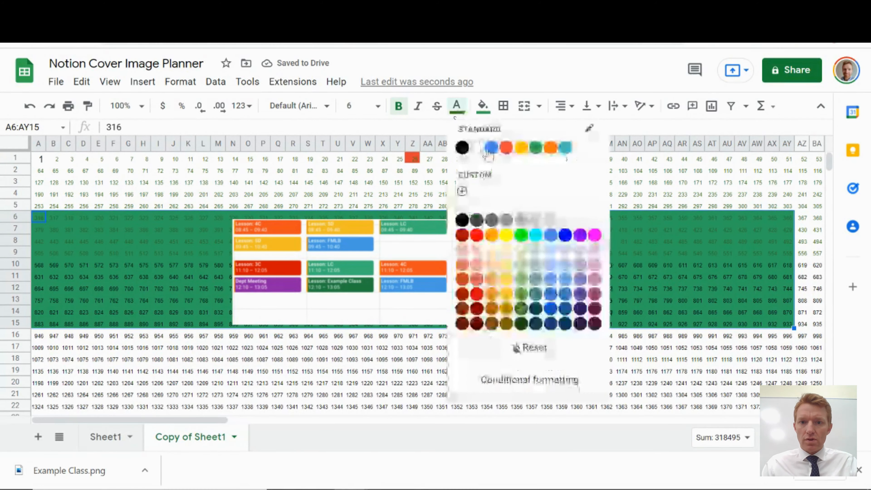
pyautogui.click(536, 147)
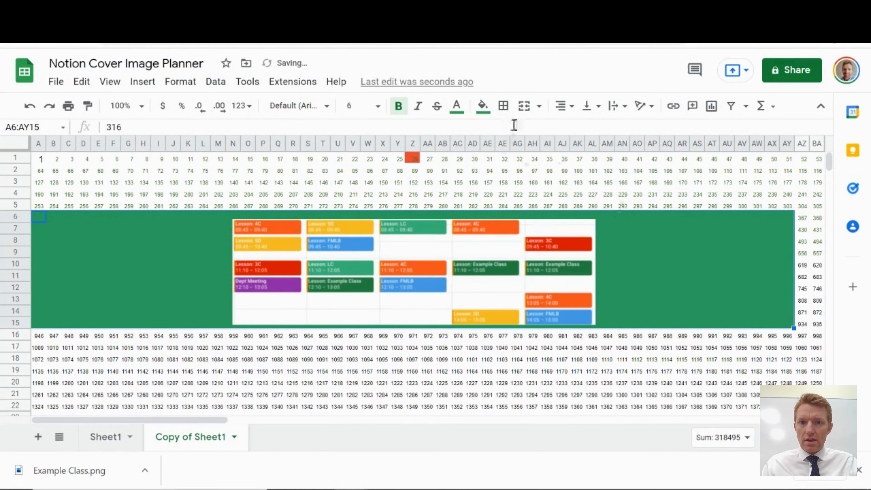
# Nudge the timetable image slightly upward to centre it vertically in the green area, and deselect it.
pyautogui.click(503, 267)
pyautogui.moveTo(438, 265); pyautogui.dragTo(439, 263)
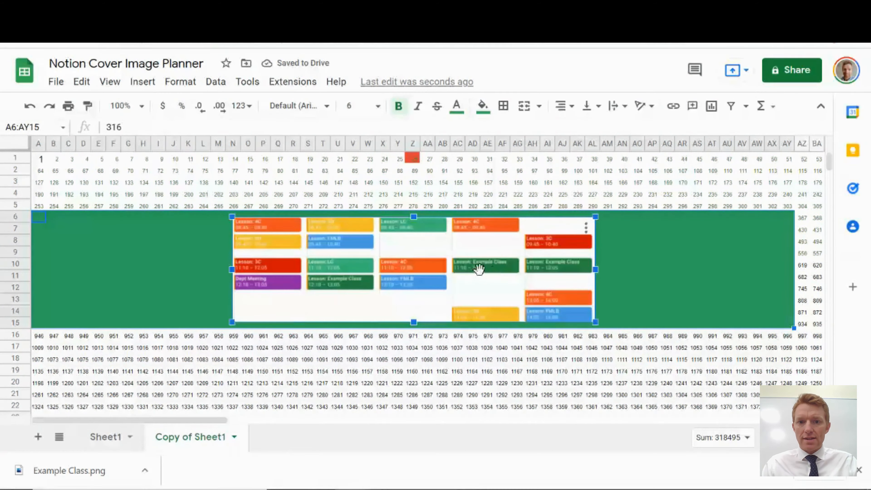
pyautogui.click(482, 201)
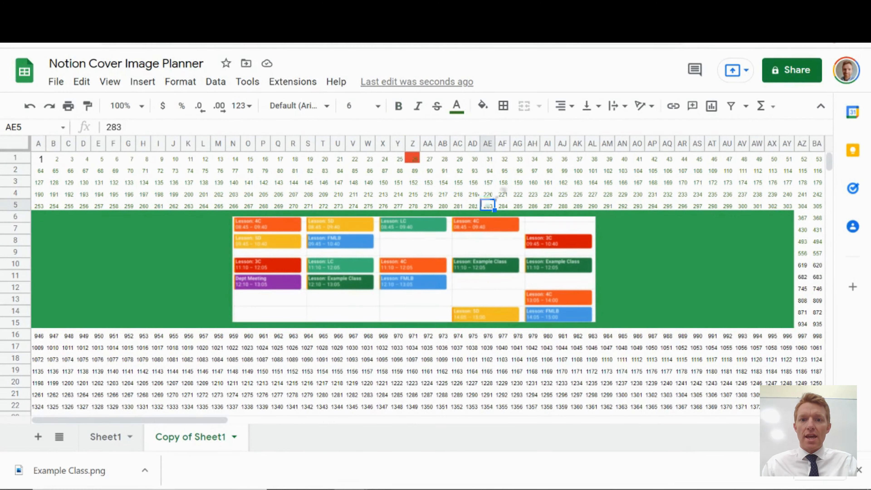
pyautogui.click(498, 173)
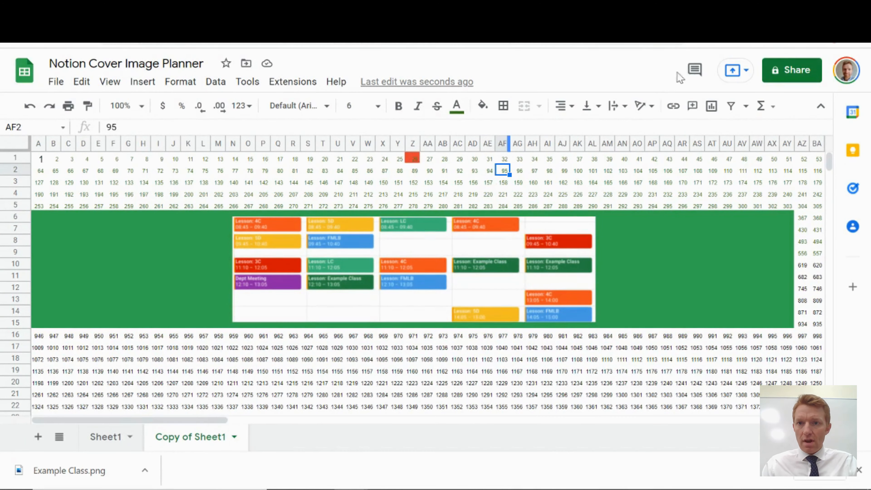
# Capture the green A6:AY15 area with the timetable as a 1119 x 172 selected-area screenshot and download it.
pyautogui.click(748, 44)
pyautogui.click(716, 119)
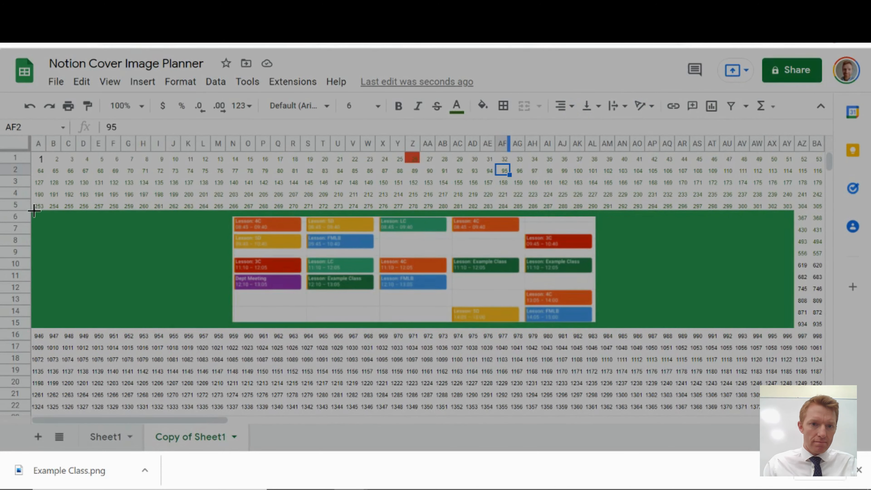
pyautogui.moveTo(32, 209); pyautogui.dragTo(795, 325)
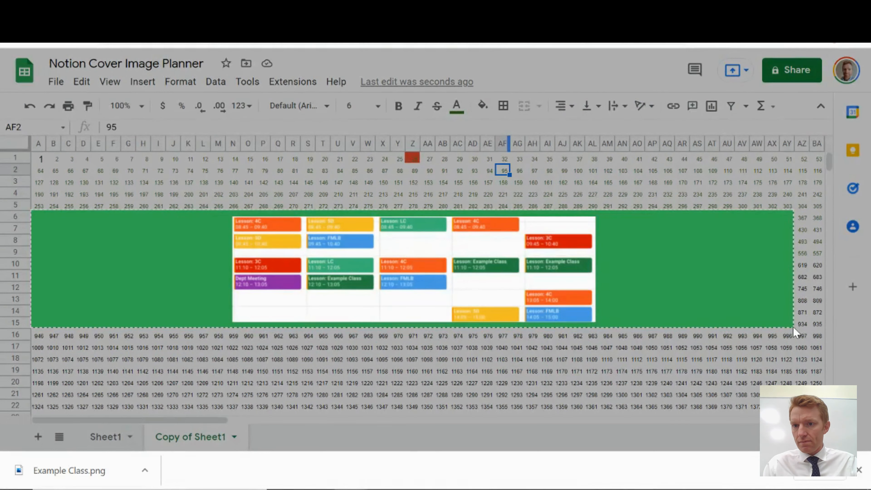
pyautogui.moveTo(794, 328); pyautogui.dragTo(794, 327)
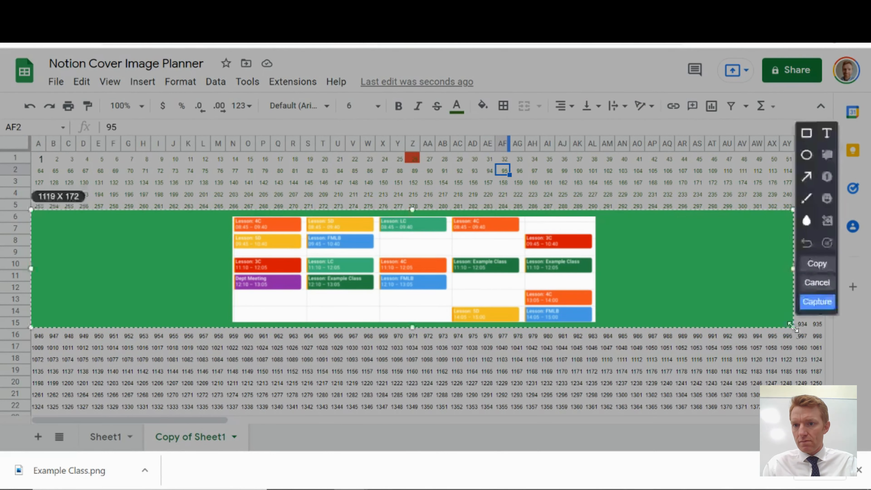
pyautogui.click(822, 302)
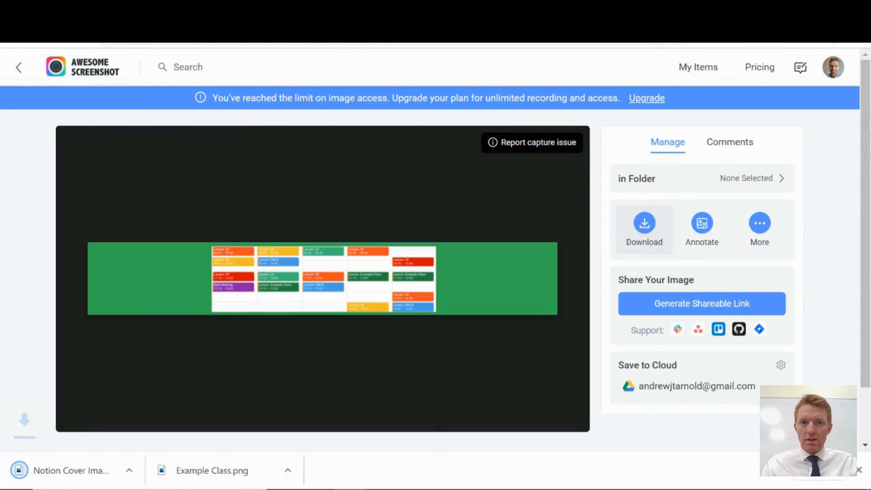
# Switch to the Example Class page in Notion and upload Notion Cover Ima (1) from Downloads as its new cover.
pyautogui.click(309, 14)
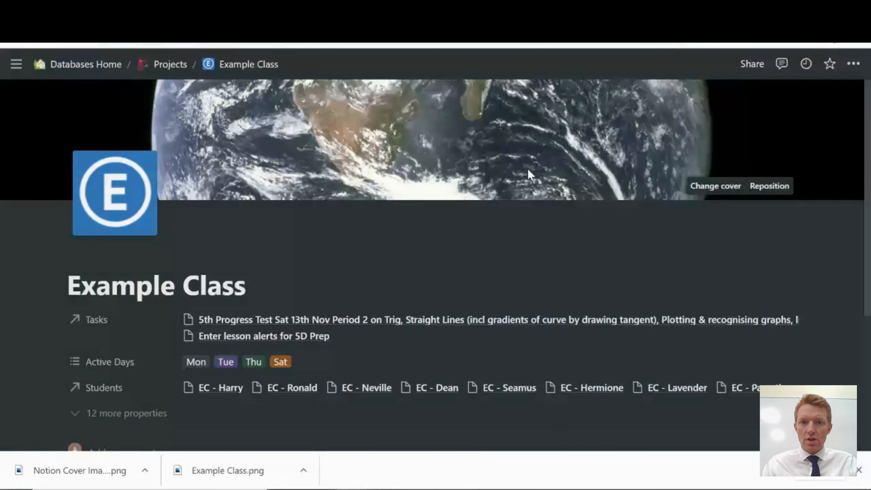
pyautogui.click(701, 187)
pyautogui.click(564, 177)
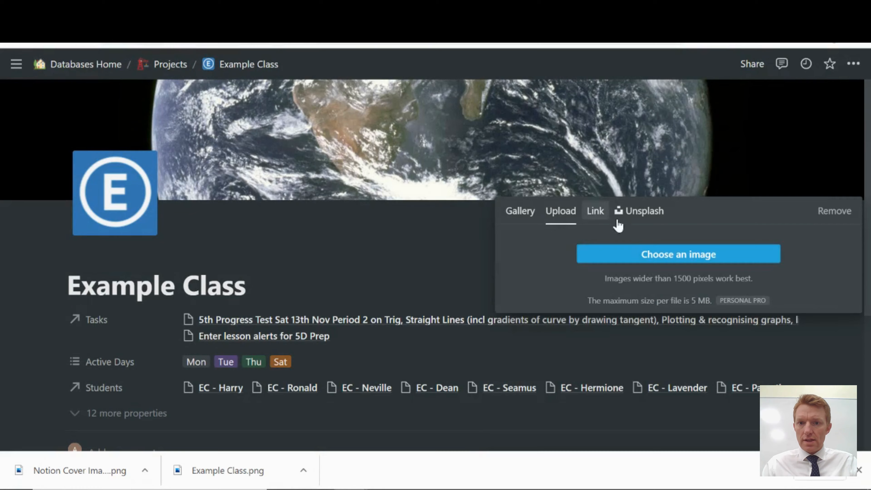
pyautogui.click(628, 253)
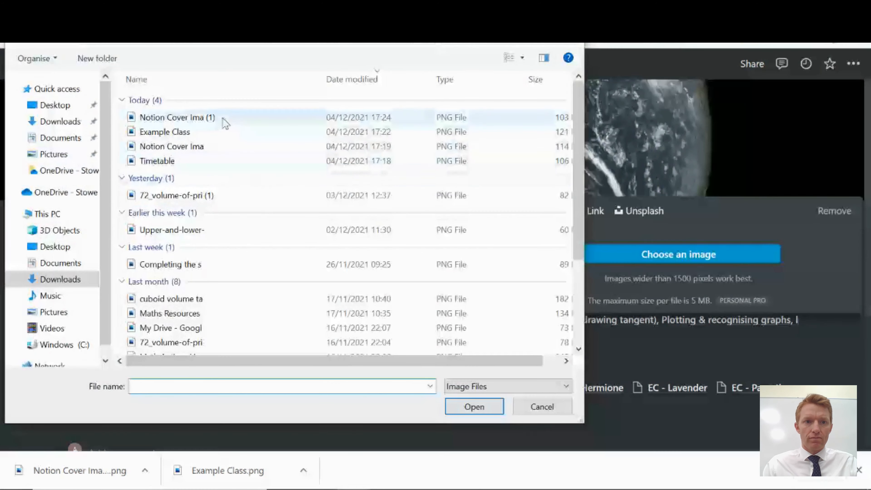
pyautogui.doubleClick(227, 118)
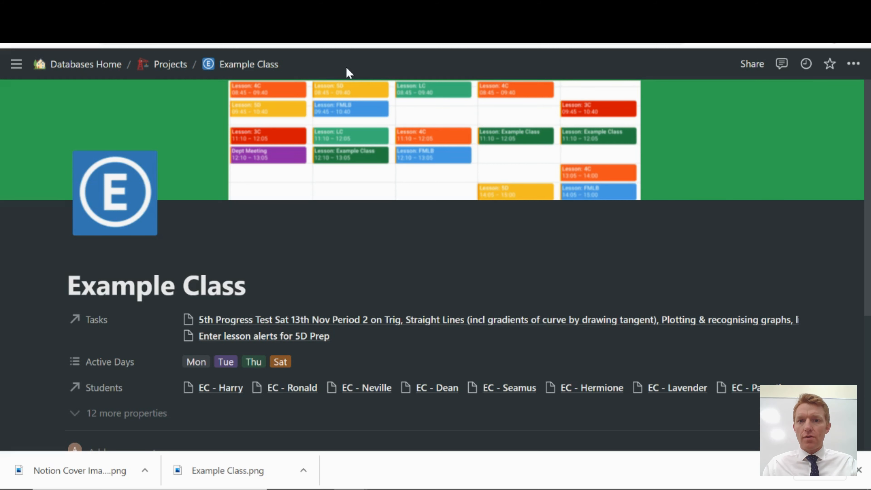
pyautogui.moveTo(585, 113)
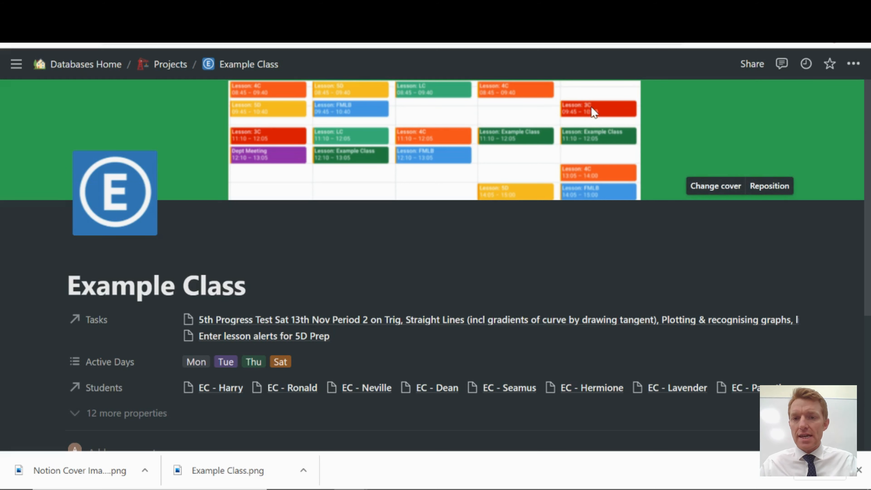